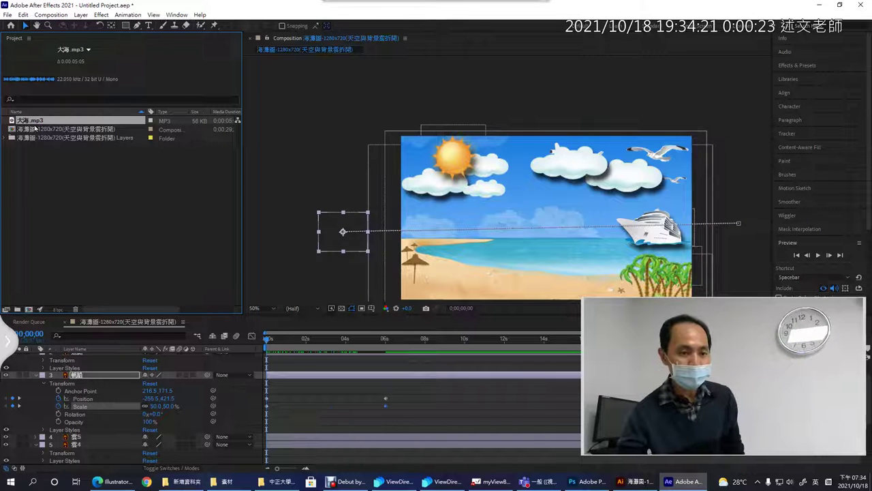
Add the 大海.mp3 footage to the beach composition as the topmost layer, above the 太陽 layer.
{"action": "left_click_drag", "start_coordinate": [35, 126], "coordinate": [119, 251]}
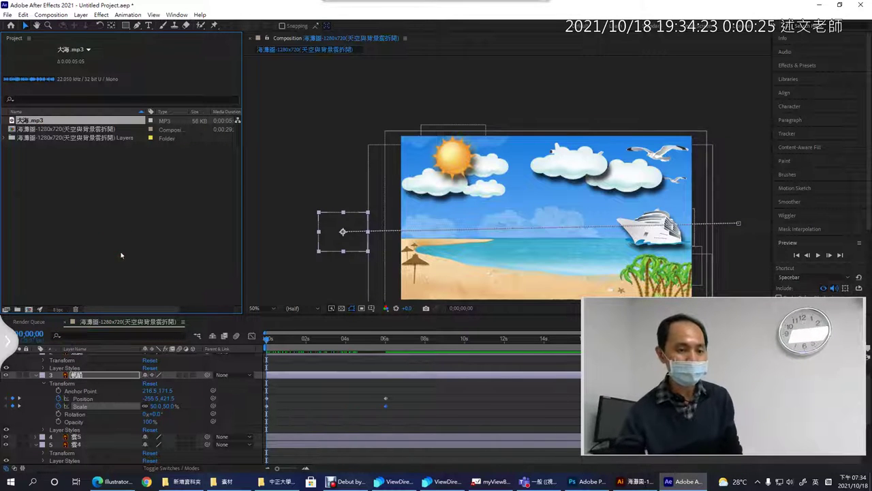
{"action": "scroll", "coordinate": [99, 408], "scroll_direction": "up", "scroll_amount": 2}
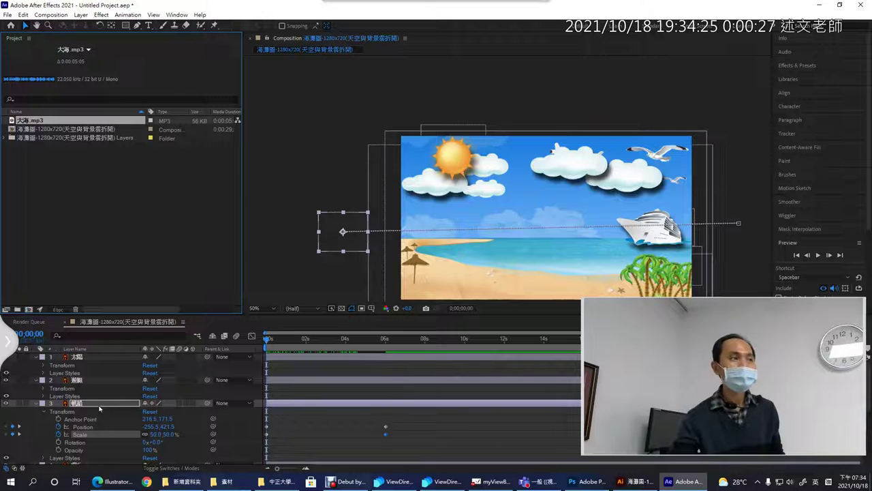
{"action": "left_click_drag", "start_coordinate": [35, 121], "coordinate": [77, 358]}
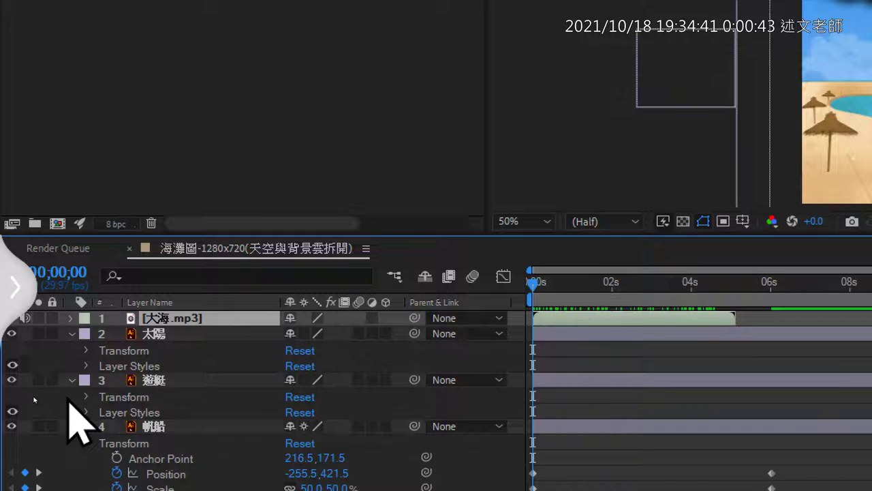
{"action": "mouse_move", "coordinate": [102, 335]}
{"action": "left_mouse_down"}
{"action": "mouse_move", "coordinate": [102, 272]}
{"action": "mouse_move", "coordinate": [307, 288]}
{"action": "mouse_move", "coordinate": [290, 326]}
{"action": "mouse_move", "coordinate": [109, 333]}
{"action": "left_mouse_up"}
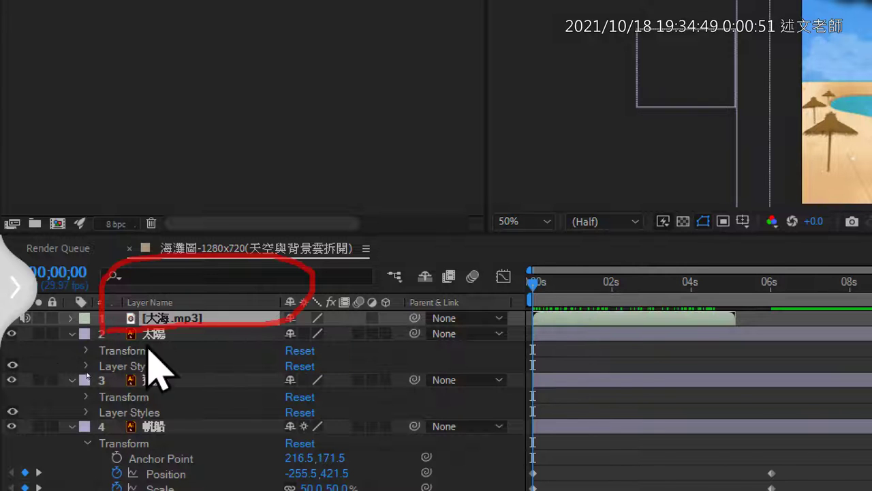
{"action": "left_click_drag", "start_coordinate": [229, 321], "coordinate": [212, 475]}
{"action": "mouse_move", "coordinate": [213, 437]}
{"action": "left_mouse_down"}
{"action": "mouse_move", "coordinate": [210, 459]}
{"action": "mouse_move", "coordinate": [196, 440]}
{"action": "mouse_move", "coordinate": [213, 461]}
{"action": "mouse_move", "coordinate": [248, 410]}
{"action": "left_mouse_up"}
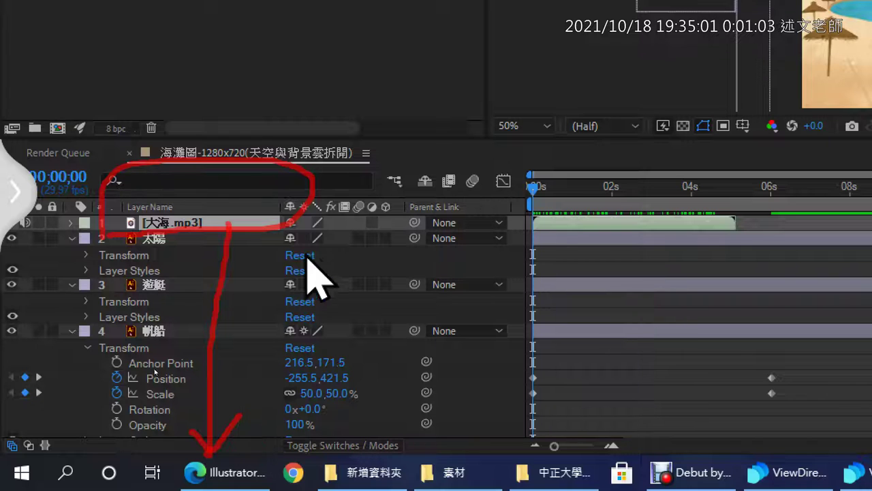
{"action": "mouse_move", "coordinate": [326, 194]}
{"action": "left_mouse_down"}
{"action": "mouse_move", "coordinate": [355, 173]}
{"action": "mouse_move", "coordinate": [452, 156]}
{"action": "mouse_move", "coordinate": [569, 158]}
{"action": "mouse_move", "coordinate": [629, 166]}
{"action": "mouse_move", "coordinate": [713, 203]}
{"action": "mouse_move", "coordinate": [712, 178]}
{"action": "mouse_move", "coordinate": [723, 202]}
{"action": "mouse_move", "coordinate": [690, 206]}
{"action": "left_mouse_up"}
{"action": "key", "text": "ctrl+z"}
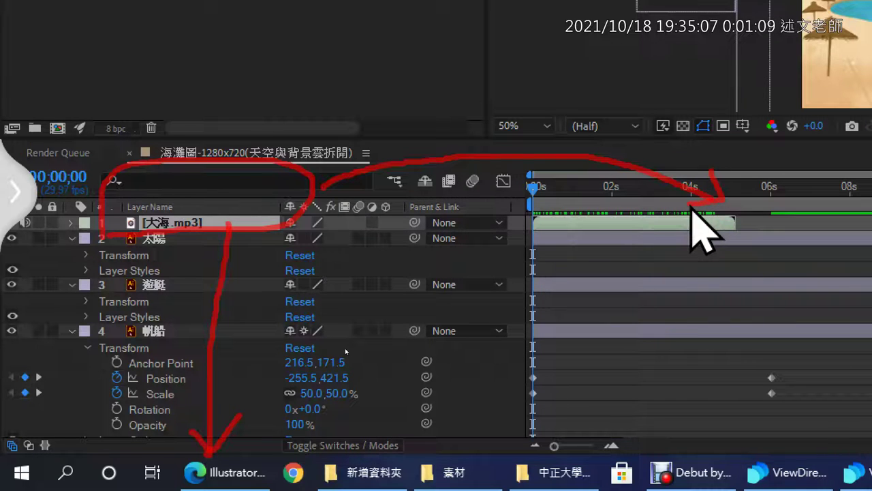
{"action": "key", "text": "e"}
{"action": "key", "text": "Escape"}
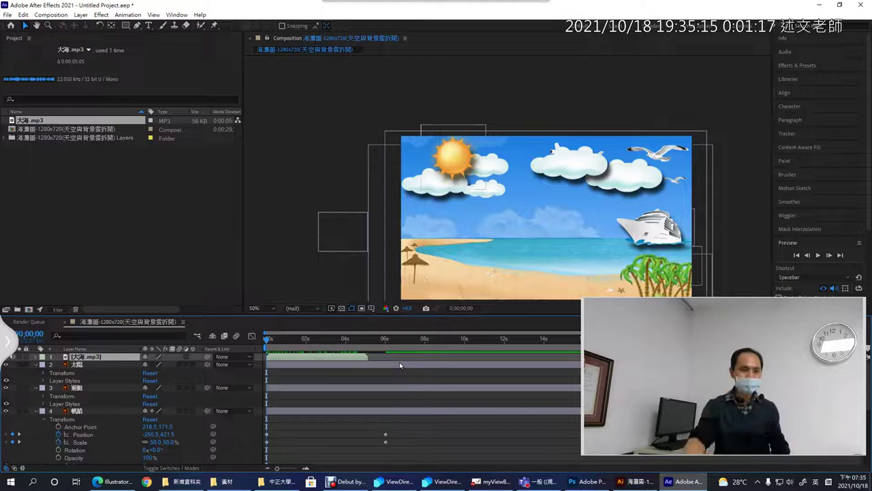
{"action": "mouse_move", "coordinate": [26, 121]}
{"action": "left_mouse_down"}
{"action": "mouse_move", "coordinate": [321, 362]}
{"action": "mouse_move", "coordinate": [382, 361]}
{"action": "left_mouse_up"}
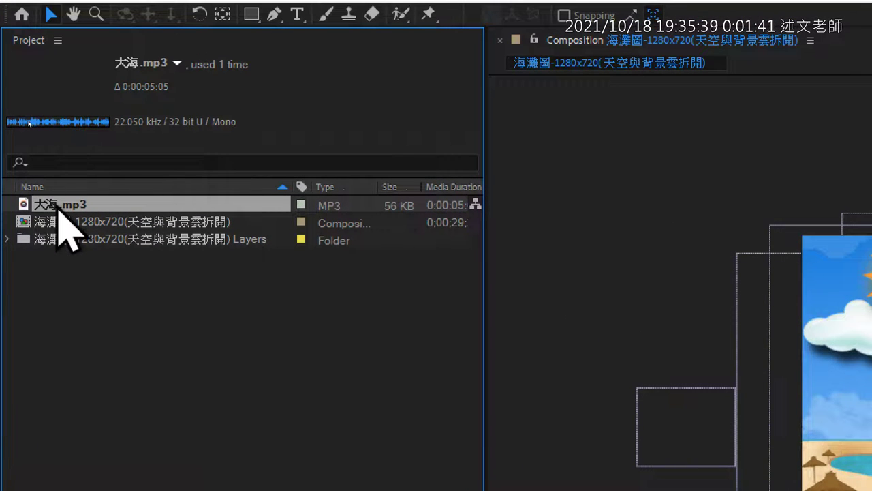
Open the main Interpret Footage settings for 大海.mp3 in the project.
{"action": "right_click", "coordinate": [104, 204]}
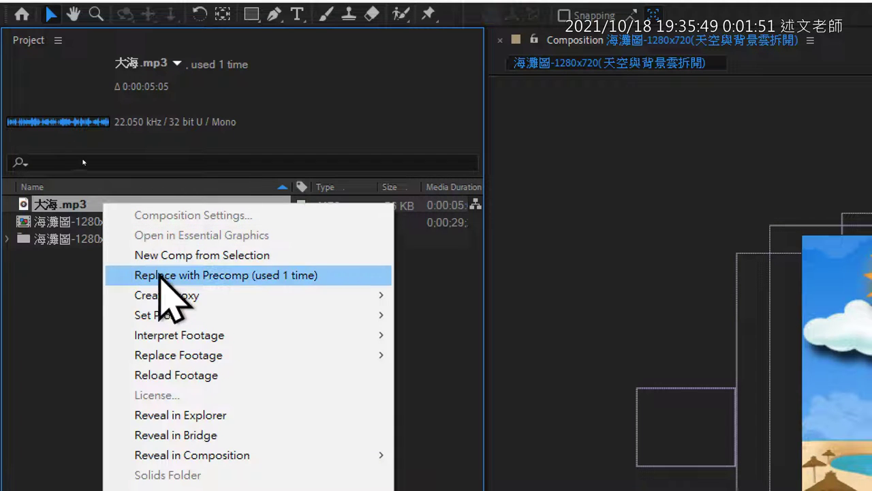
{"action": "mouse_move", "coordinate": [215, 335]}
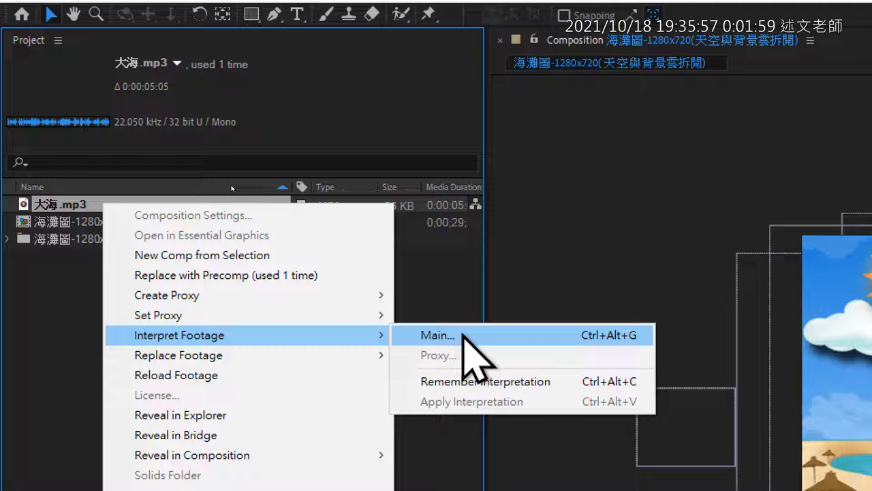
{"action": "left_click", "coordinate": [463, 336]}
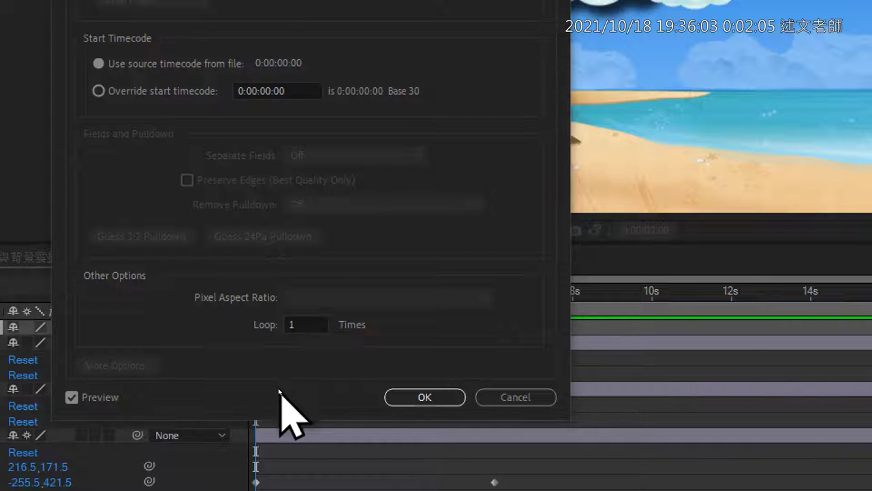
{"action": "left_click_drag", "start_coordinate": [240, 343], "coordinate": [284, 340]}
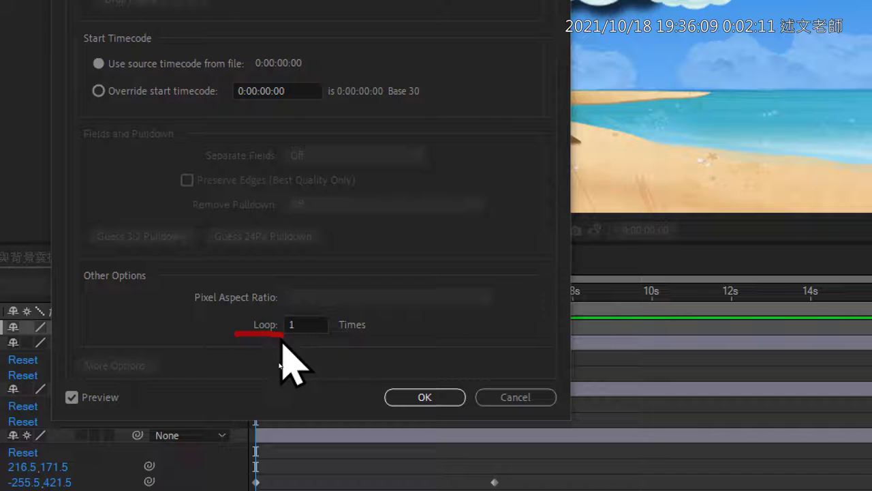
{"action": "left_click_drag", "start_coordinate": [323, 334], "coordinate": [373, 334]}
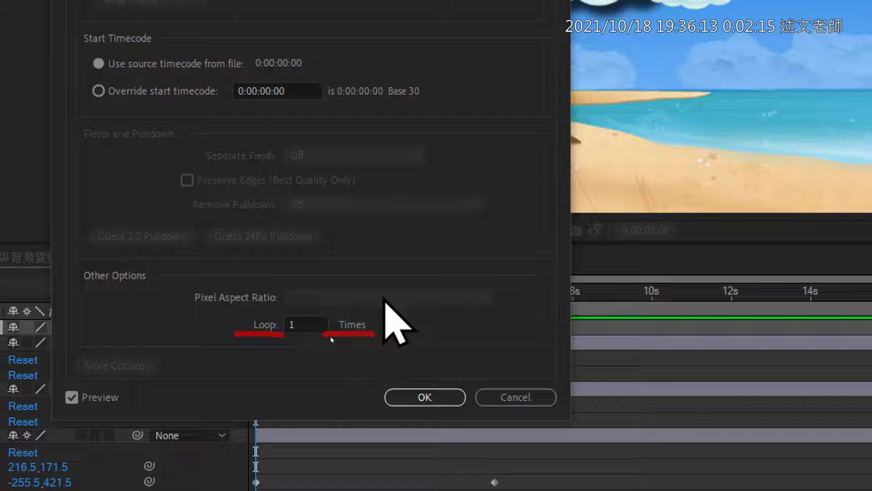
{"action": "mouse_move", "coordinate": [387, 256]}
{"action": "left_mouse_down"}
{"action": "mouse_move", "coordinate": [361, 309]}
{"action": "mouse_move", "coordinate": [356, 292]}
{"action": "mouse_move", "coordinate": [359, 306]}
{"action": "mouse_move", "coordinate": [390, 295]}
{"action": "left_mouse_up"}
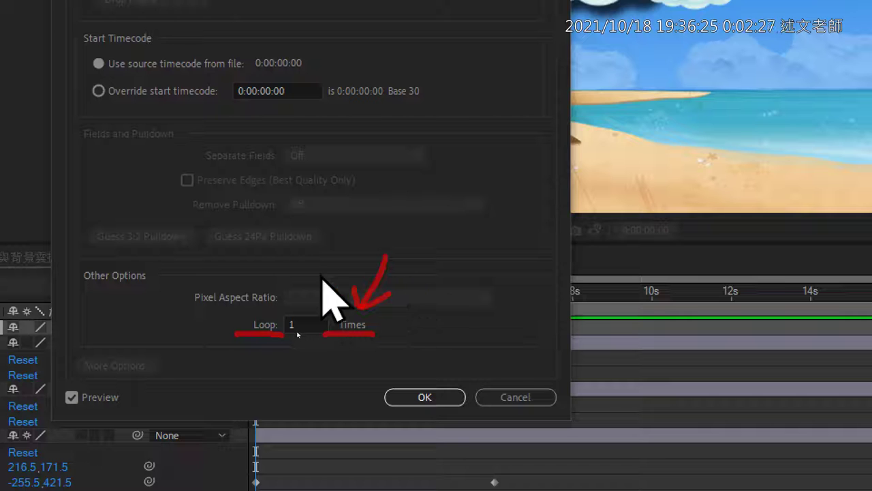
{"action": "mouse_move", "coordinate": [275, 315]}
{"action": "left_mouse_down"}
{"action": "mouse_move", "coordinate": [276, 334]}
{"action": "mouse_move", "coordinate": [312, 334]}
{"action": "left_mouse_up"}
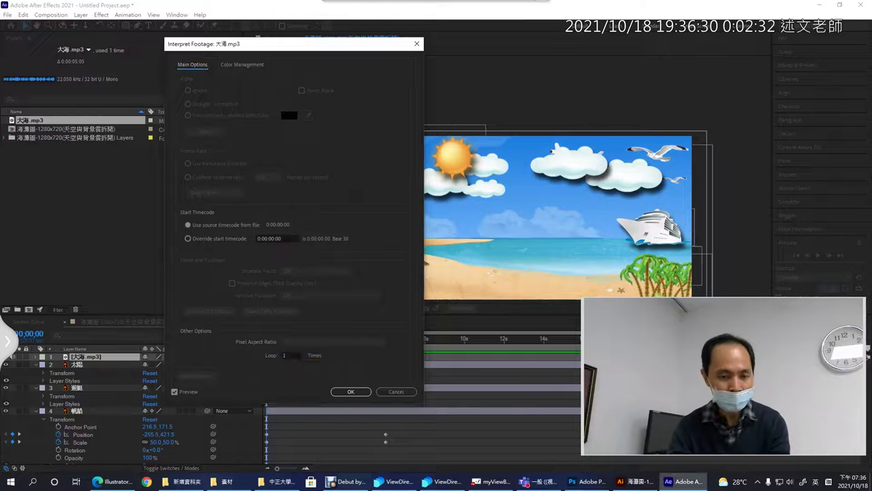
Set the 大海.mp3 footage to loop 10 times and apply the interpretation.
{"action": "double_click", "coordinate": [308, 325]}
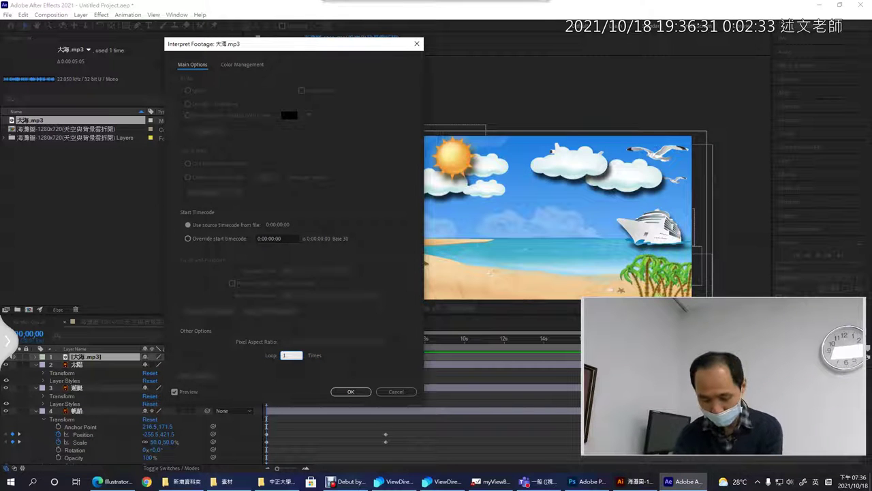
{"action": "type", "text": "10"}
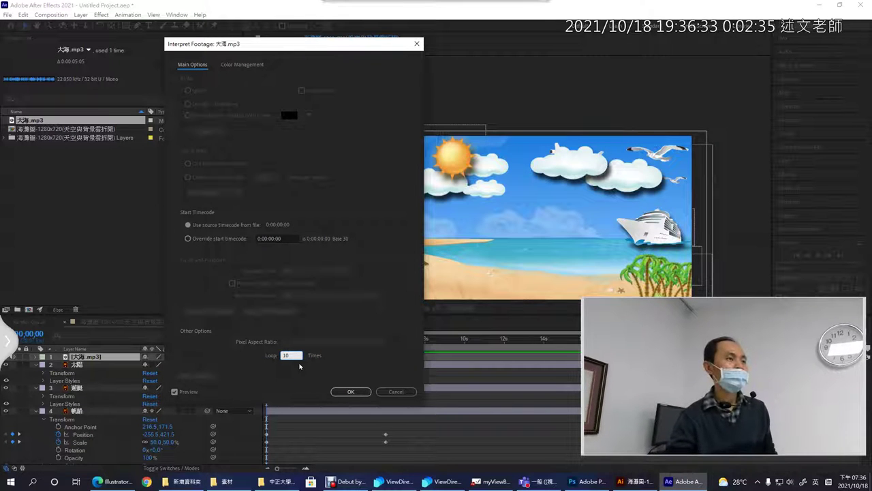
{"action": "double_click", "coordinate": [299, 357]}
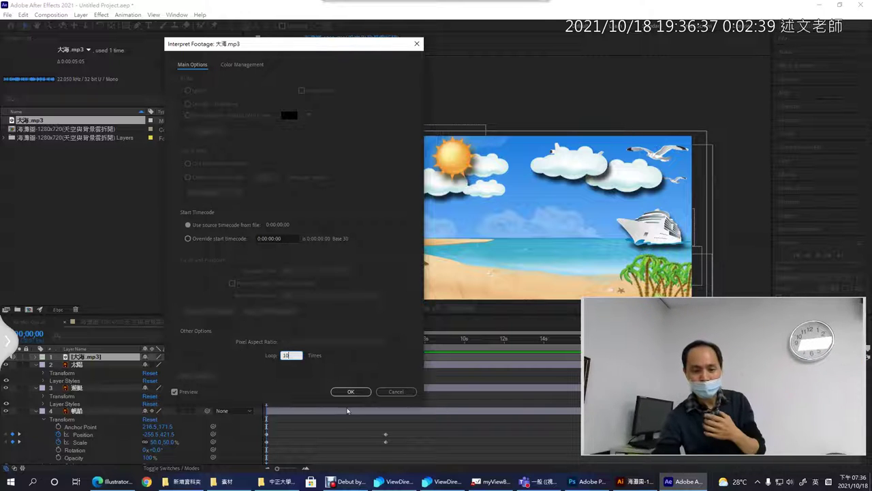
{"action": "left_click", "coordinate": [350, 392]}
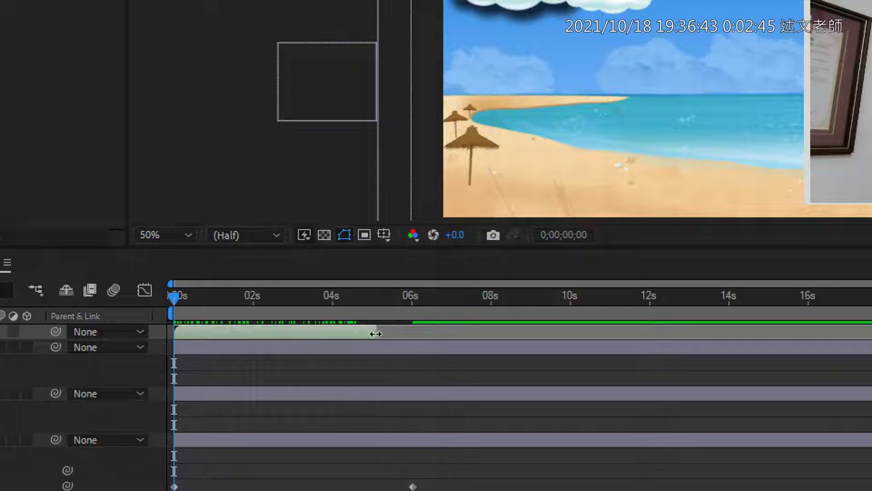
Extend the out point of the 大海.mp3 layer to the end of the composition at 30 s.
{"action": "left_click_drag", "start_coordinate": [378, 333], "coordinate": [836, 345]}
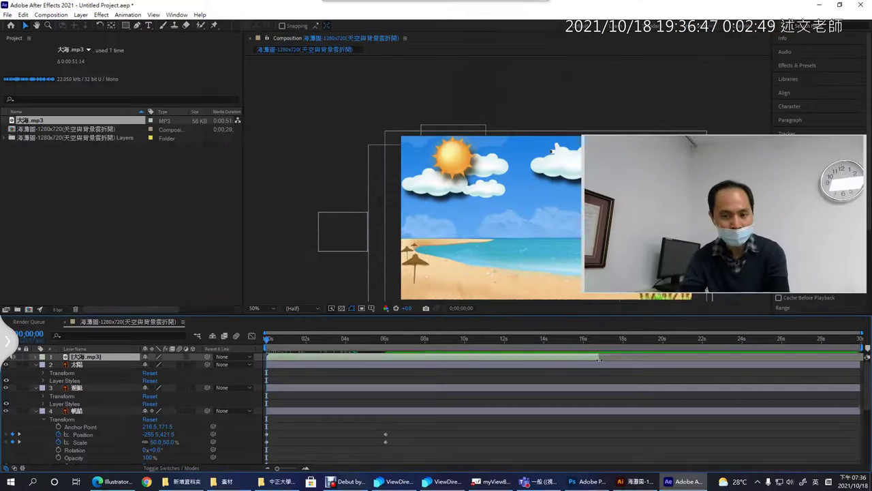
{"action": "left_click_drag", "start_coordinate": [599, 358], "coordinate": [840, 357]}
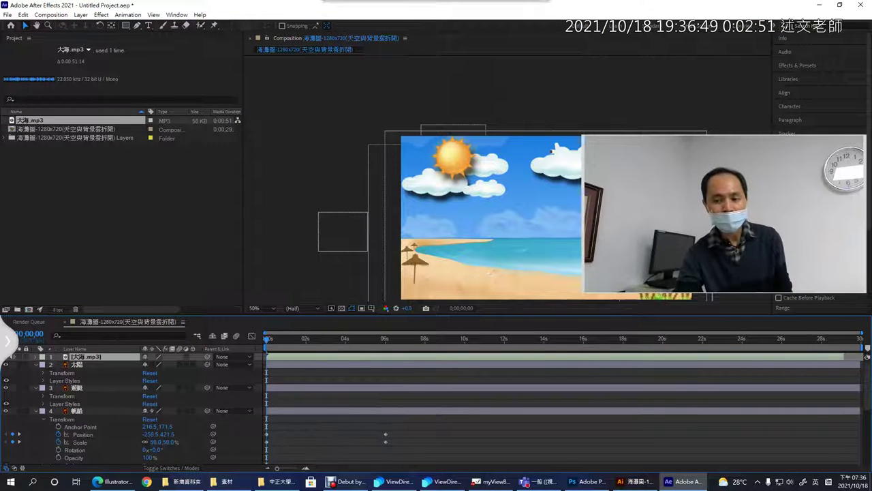
{"action": "left_click", "coordinate": [863, 357]}
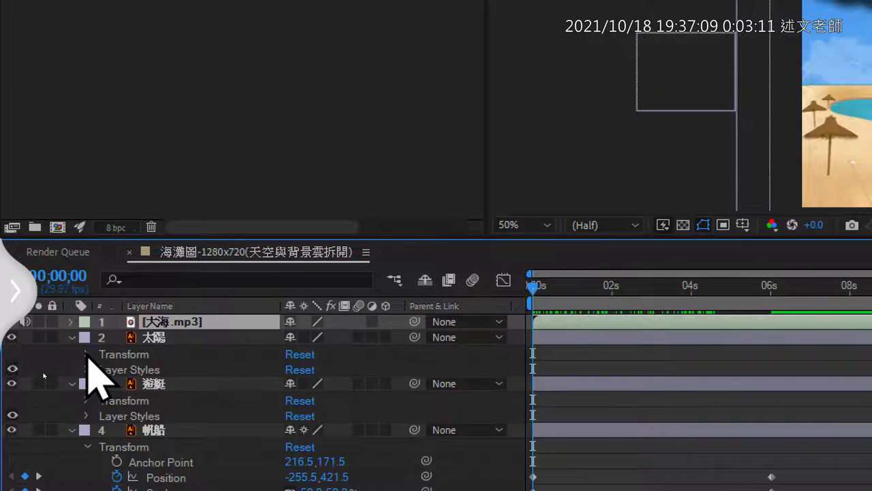
Collapse the 太陽 layer, reveal the audio properties of the 大海.mp3 layer and select its Audio Levels.
{"action": "left_click", "coordinate": [86, 353]}
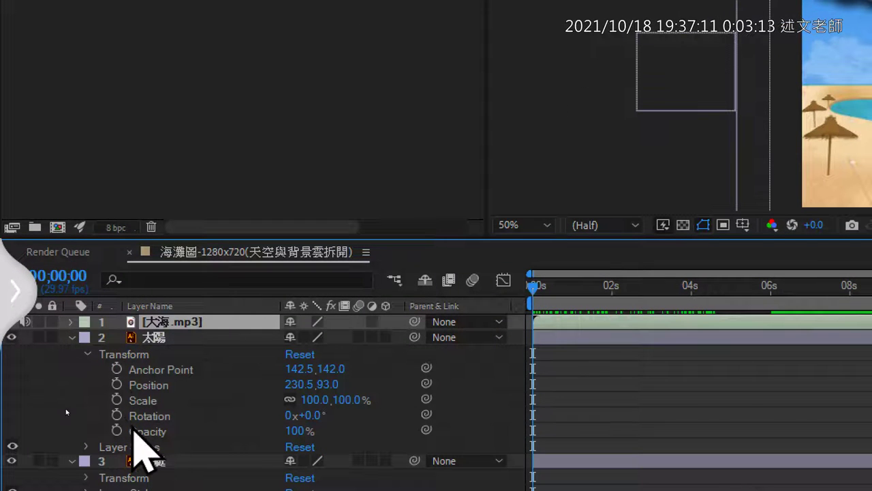
{"action": "left_click", "coordinate": [70, 337]}
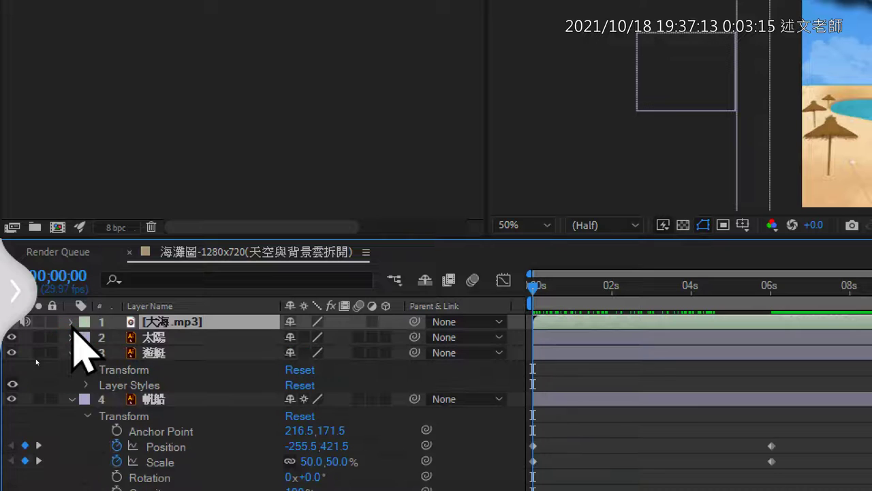
{"action": "left_click", "coordinate": [70, 321]}
{"action": "left_click", "coordinate": [85, 339]}
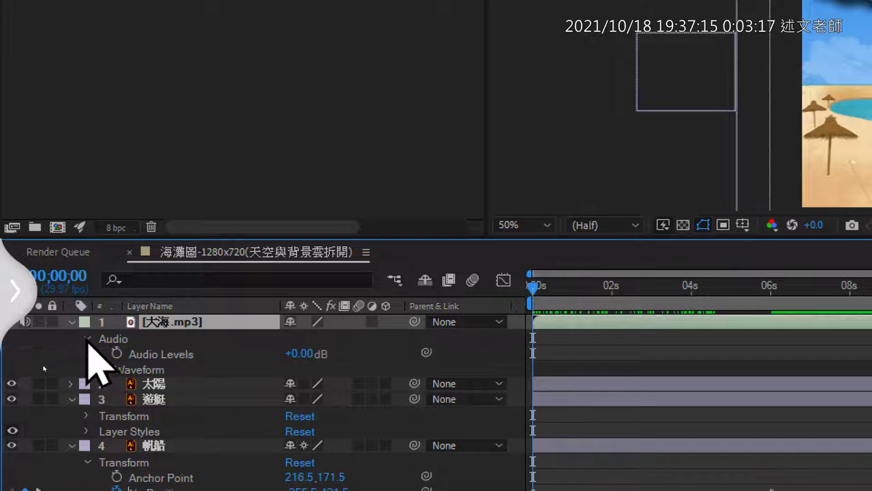
{"action": "left_click", "coordinate": [169, 355]}
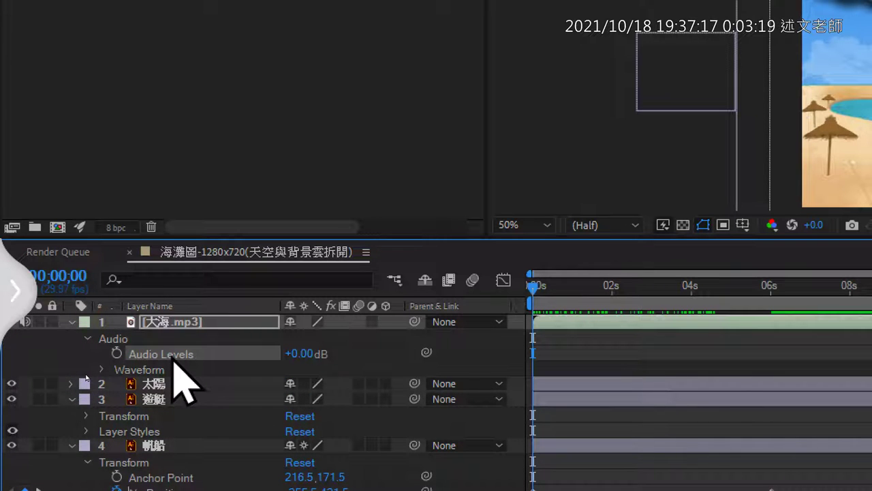
{"action": "mouse_move", "coordinate": [334, 360]}
{"action": "left_mouse_down"}
{"action": "mouse_move", "coordinate": [293, 367]}
{"action": "mouse_move", "coordinate": [284, 350]}
{"action": "mouse_move", "coordinate": [343, 350]}
{"action": "mouse_move", "coordinate": [334, 365]}
{"action": "left_mouse_up"}
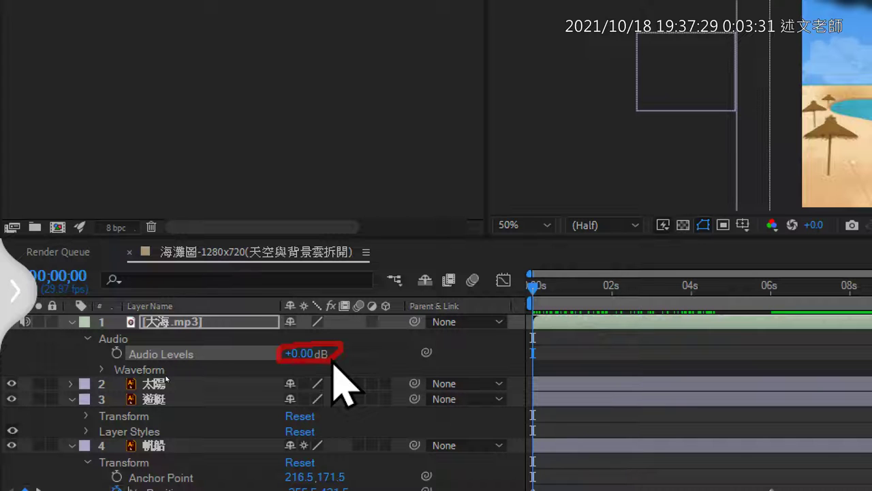
{"action": "mouse_move", "coordinate": [176, 367]}
{"action": "left_mouse_down"}
{"action": "mouse_move", "coordinate": [181, 377]}
{"action": "mouse_move", "coordinate": [195, 355]}
{"action": "left_mouse_up"}
{"action": "key", "text": "Escape"}
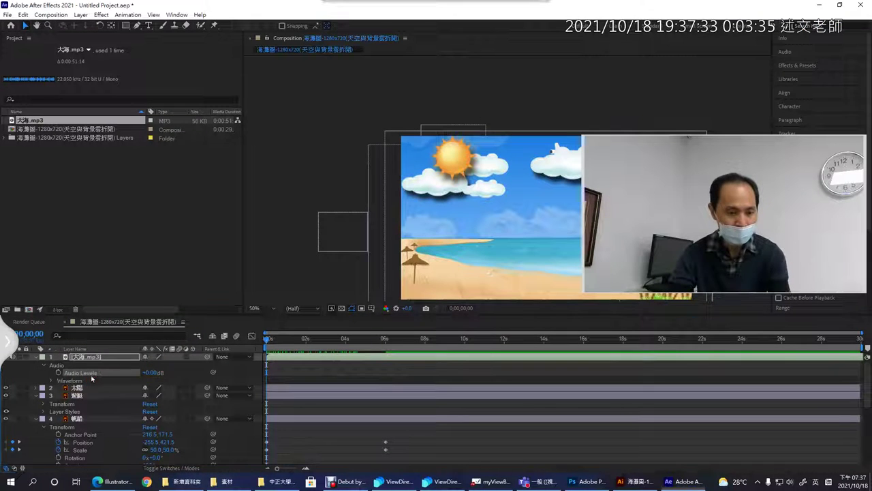
Display the waveform of the 大海.mp3 layer and set its Audio Levels to -8 dB.
{"action": "left_click", "coordinate": [49, 382]}
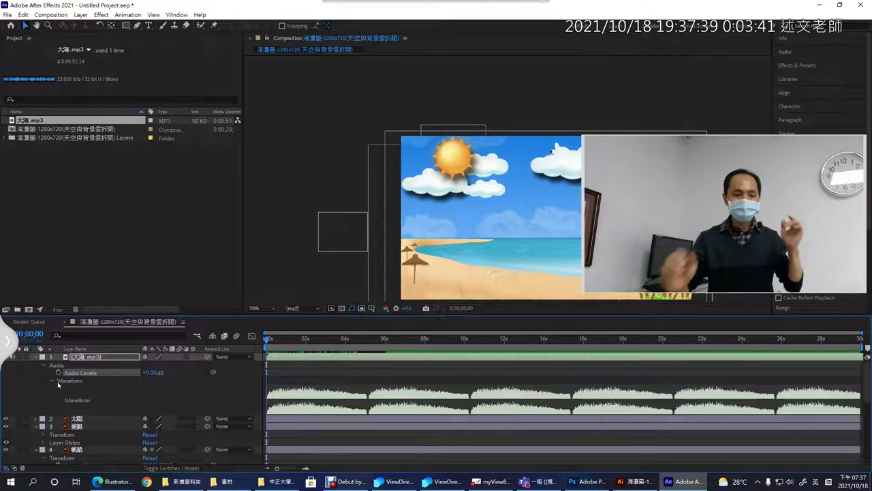
{"action": "type", "text": "-20"}
{"action": "key", "text": "Return"}
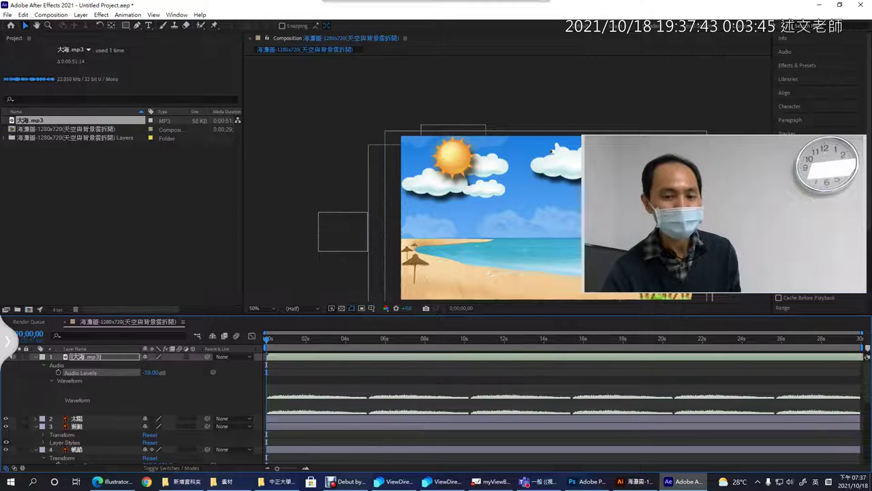
{"action": "key", "text": "ctrl+z"}
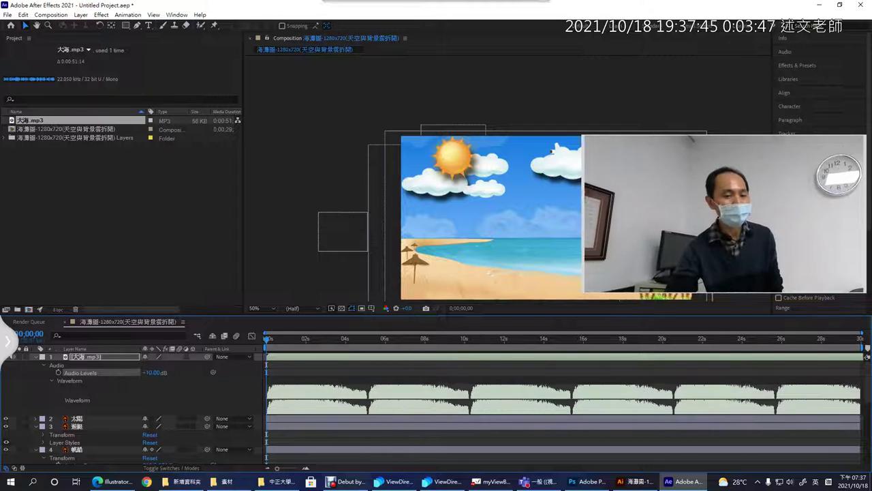
{"action": "type", "text": "-11"}
{"action": "key", "text": "Return"}
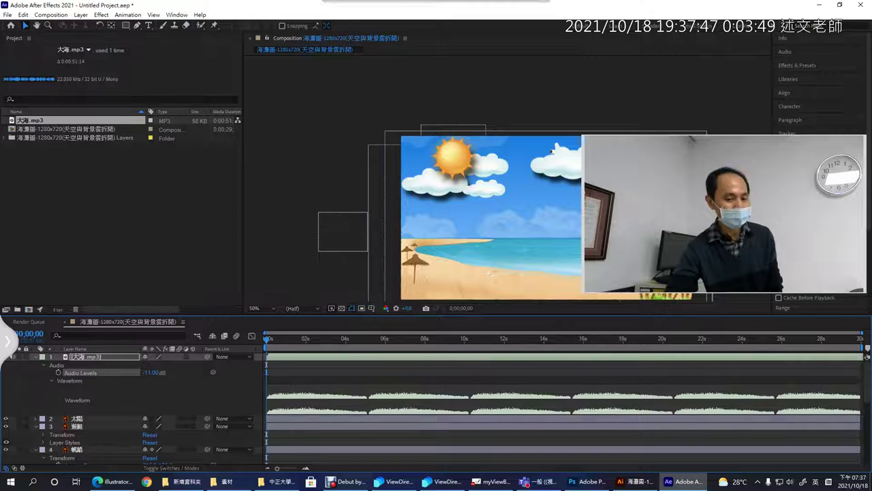
{"action": "type", "text": "-8"}
{"action": "key", "text": "Return"}
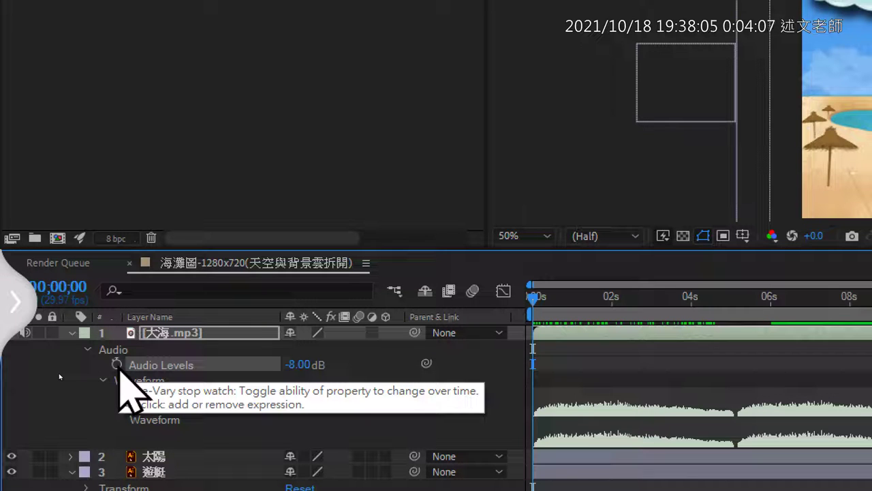
Keyframe the Audio Levels of the 大海.mp3 layer: -8 dB at 0 s, +7 dB at 0;00;01;08 and -11 dB at 0;00;02;20.
{"action": "left_click", "coordinate": [116, 364]}
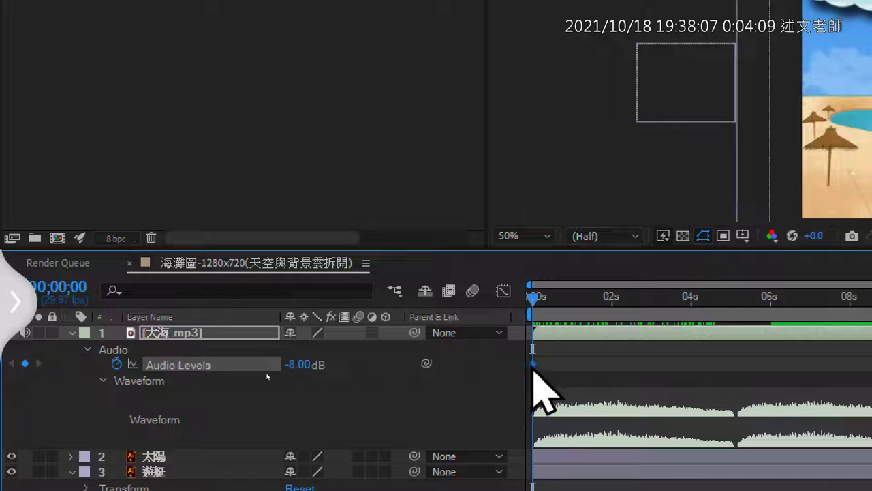
{"action": "left_click_drag", "start_coordinate": [536, 305], "coordinate": [583, 312]}
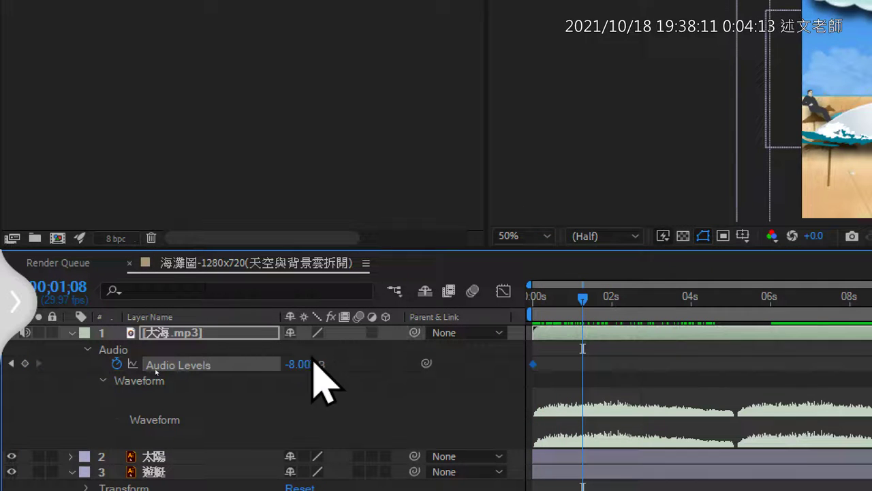
{"action": "left_click_drag", "start_coordinate": [306, 362], "coordinate": [310, 360]}
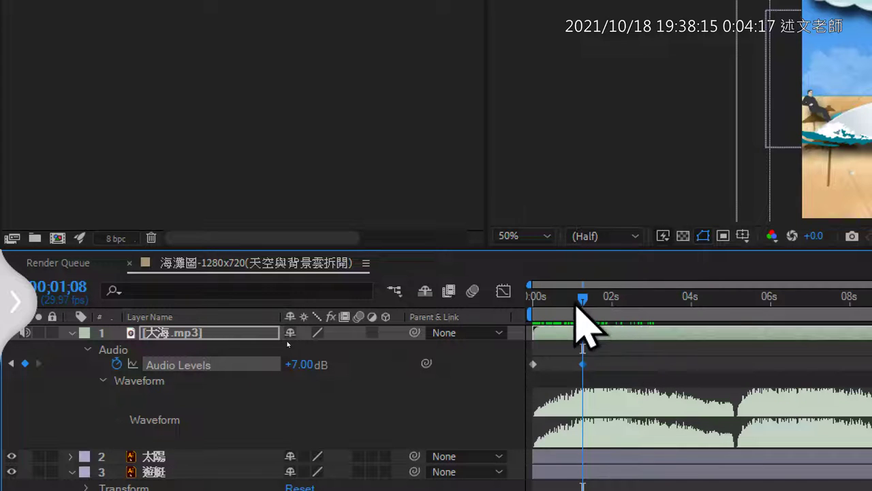
{"action": "left_click_drag", "start_coordinate": [590, 303], "coordinate": [639, 304]}
{"action": "left_click_drag", "start_coordinate": [302, 364], "coordinate": [296, 370]}
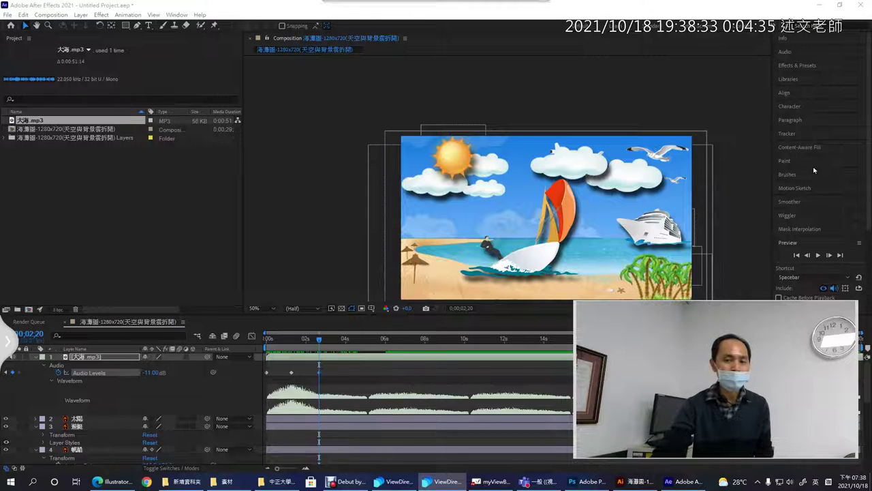
Hide the Preview panel and display it again.
{"action": "left_click", "coordinate": [176, 15]}
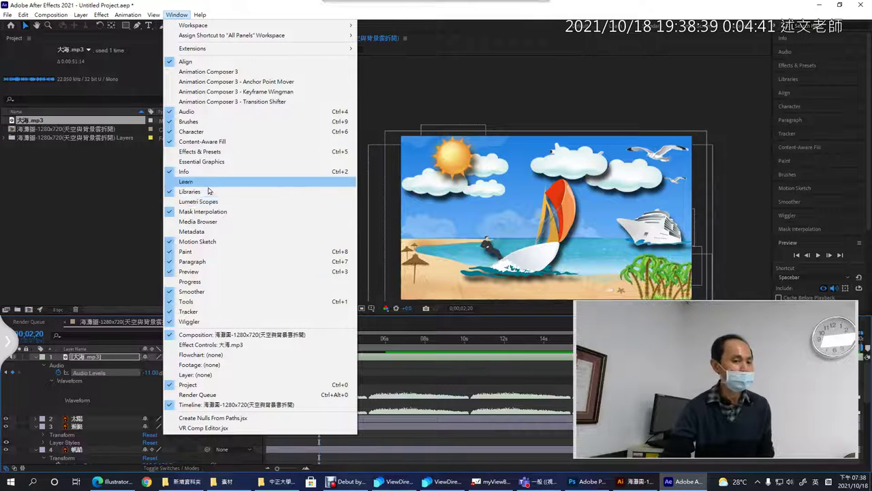
{"action": "left_click", "coordinate": [172, 273]}
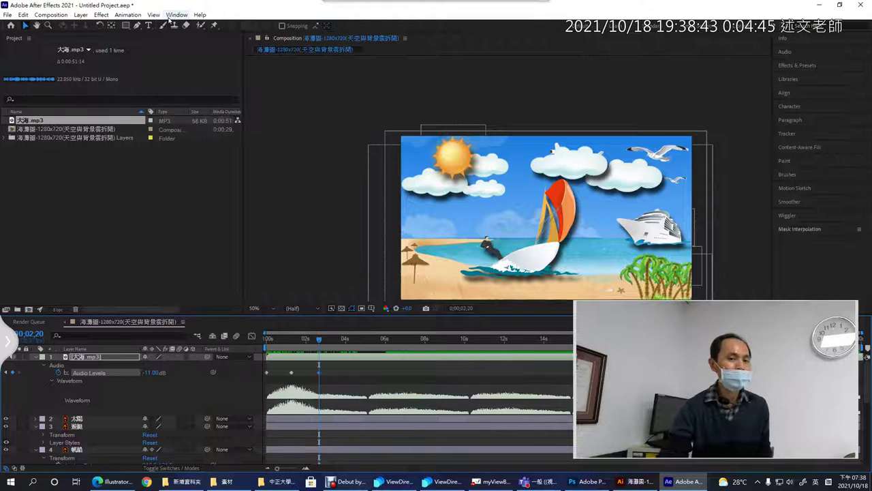
{"action": "left_click", "coordinate": [175, 15]}
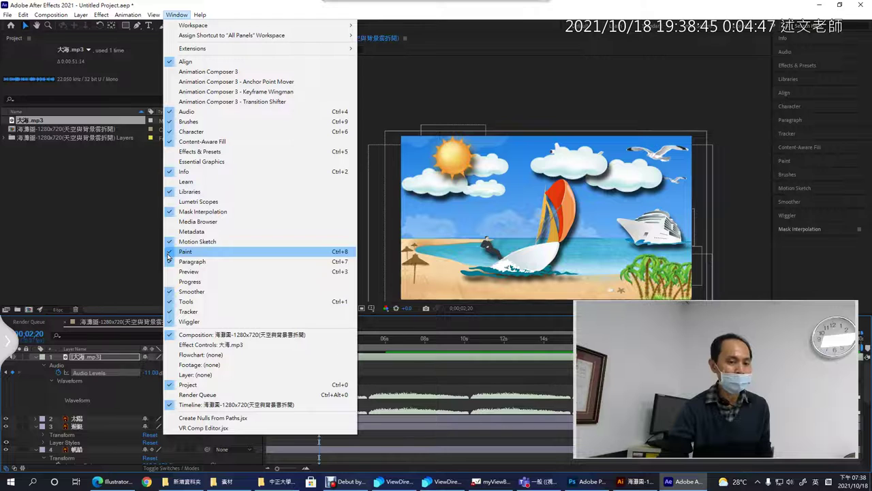
{"action": "left_click", "coordinate": [184, 271]}
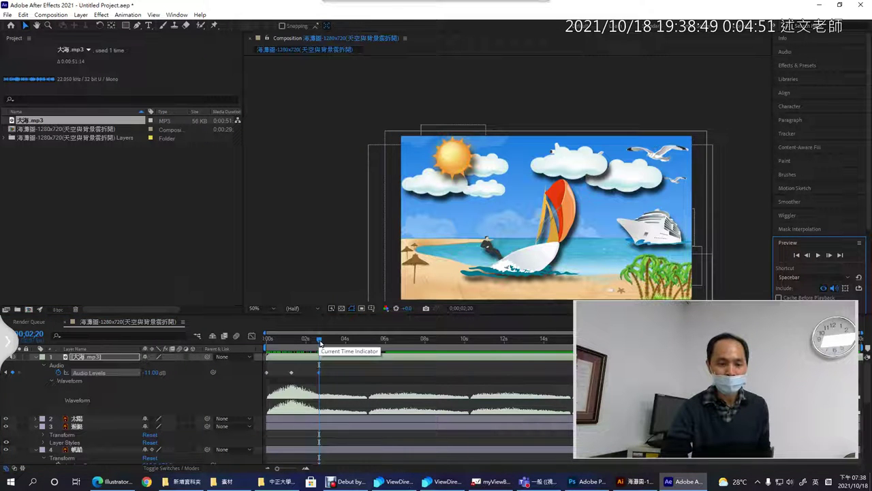
Play the composition preview from 0 s to check the sea sound and its volume changes, and stop it after about 16 s.
{"action": "left_click_drag", "start_coordinate": [320, 340], "coordinate": [259, 348]}
{"action": "left_click", "coordinate": [817, 255]}
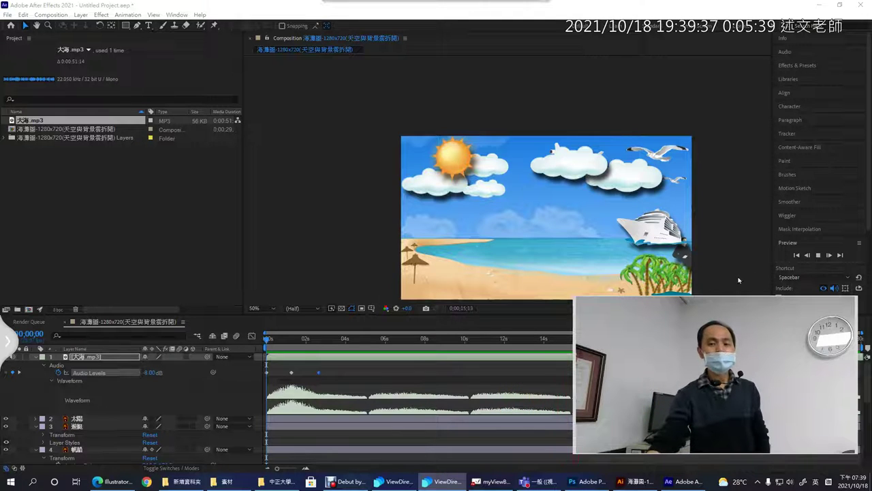
{"action": "left_click", "coordinate": [820, 256]}
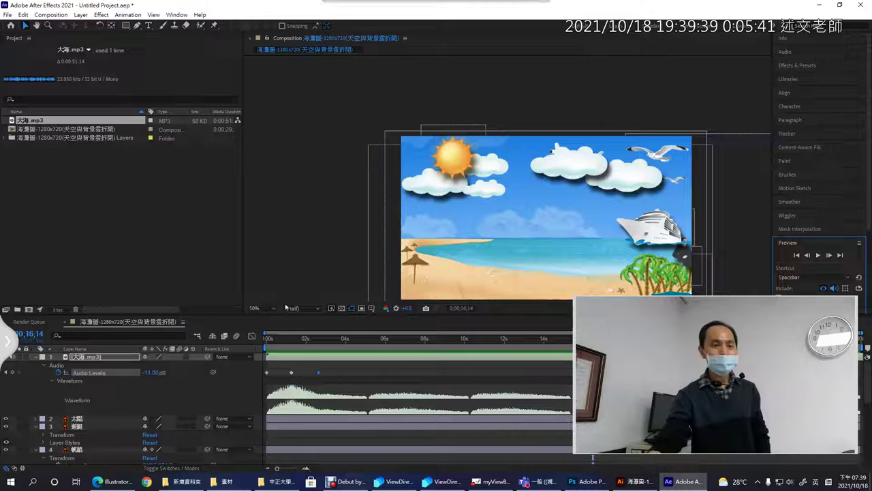